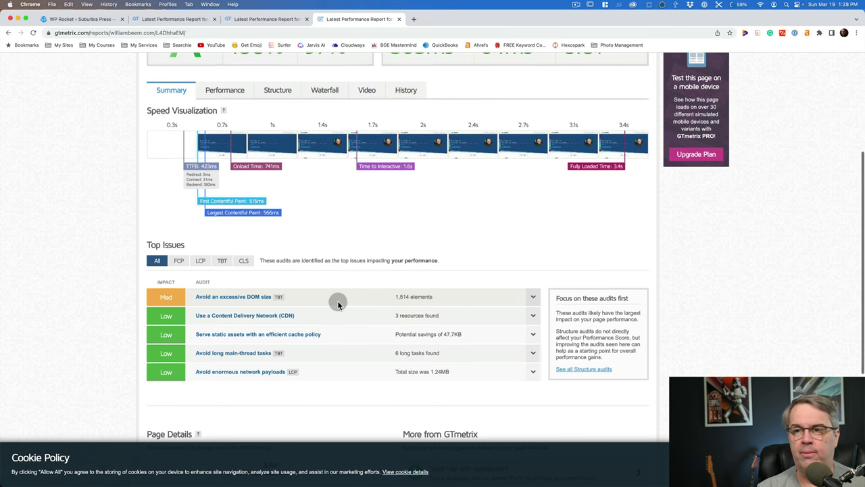
# Step: Switch from the GTmetrix report to the WP Rocket dashboard and review its account, RocketCDN, status and getting-started sections
pyautogui.scroll(5, 338, 303)
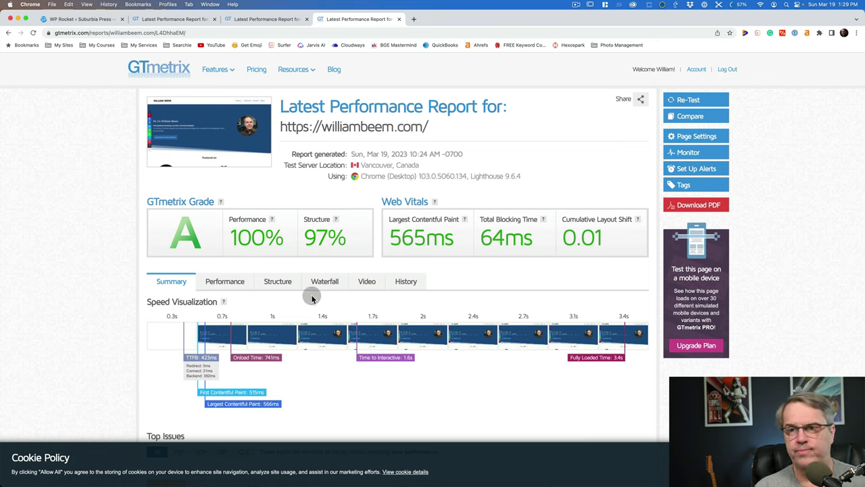
pyautogui.click(78, 19)
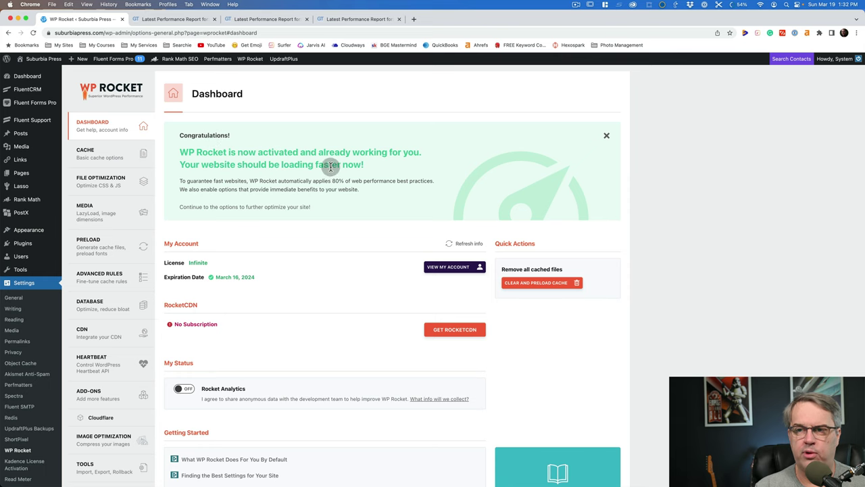
pyautogui.scroll(-1, 333, 166)
pyautogui.scroll(-2, 334, 167)
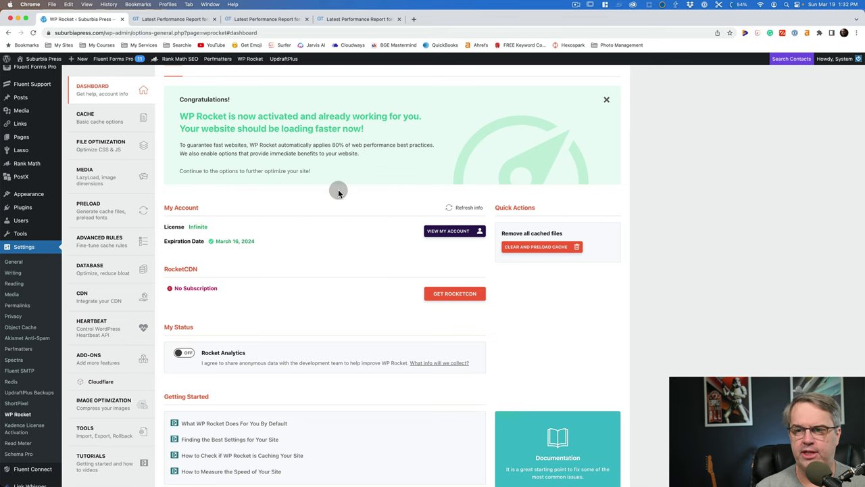
pyautogui.scroll(-2, 338, 189)
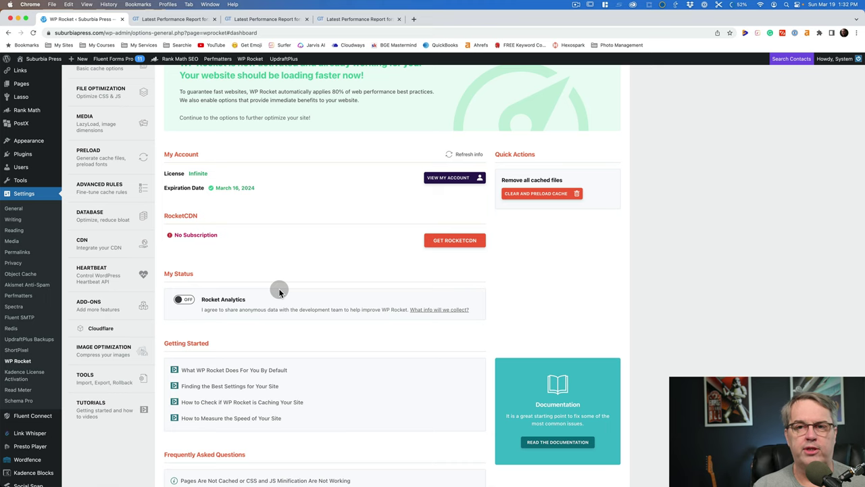
pyautogui.scroll(2, 238, 170)
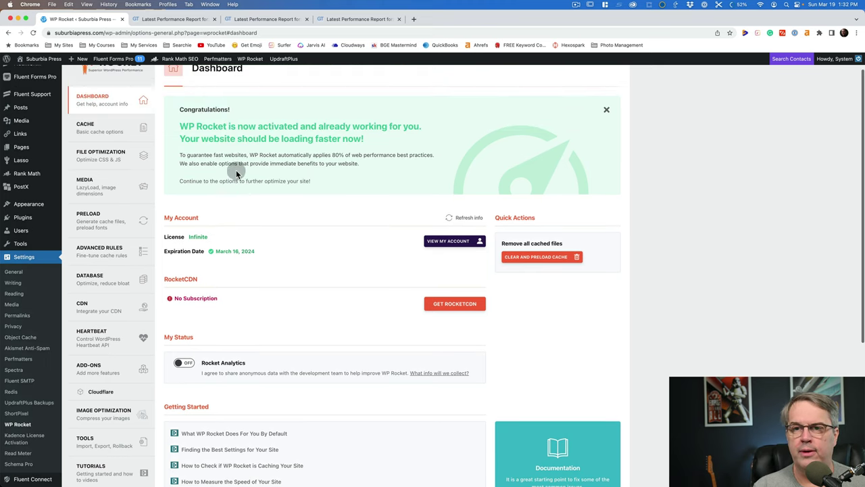
# Step: Open WP Rocket's Cache settings and review the mobile cache, user cache and cache lifespan options
pyautogui.click(96, 127)
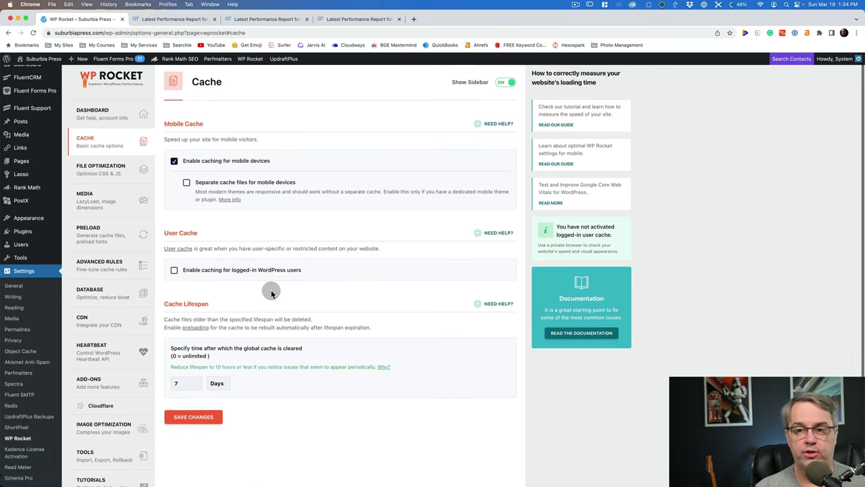
pyautogui.scroll(-2, 271, 293)
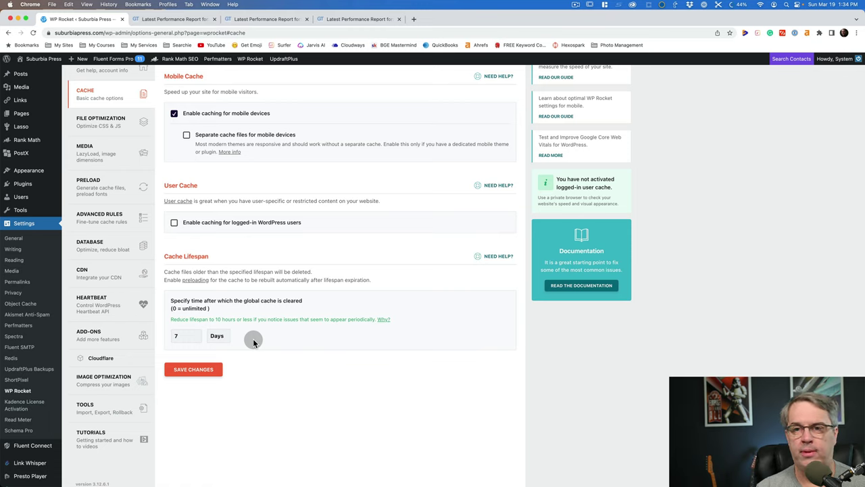
pyautogui.scroll(2, 252, 331)
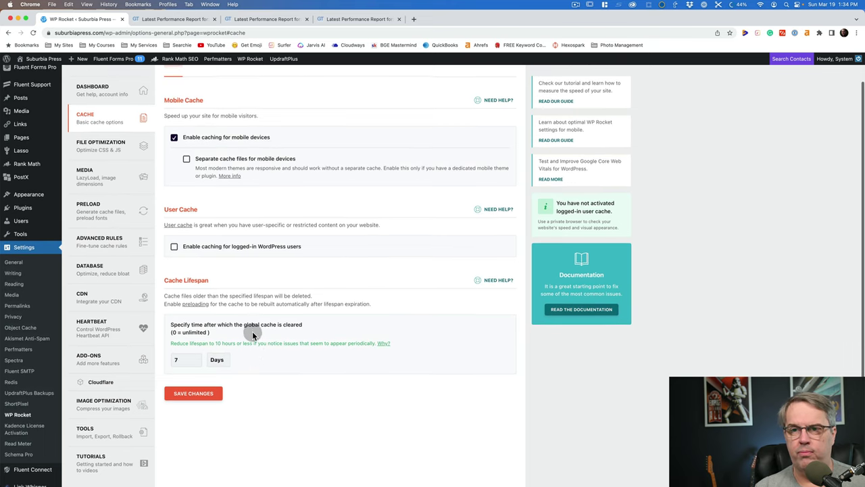
# Step: Open the File Optimization settings and review the options for CSS and JavaScript files
pyautogui.click(98, 153)
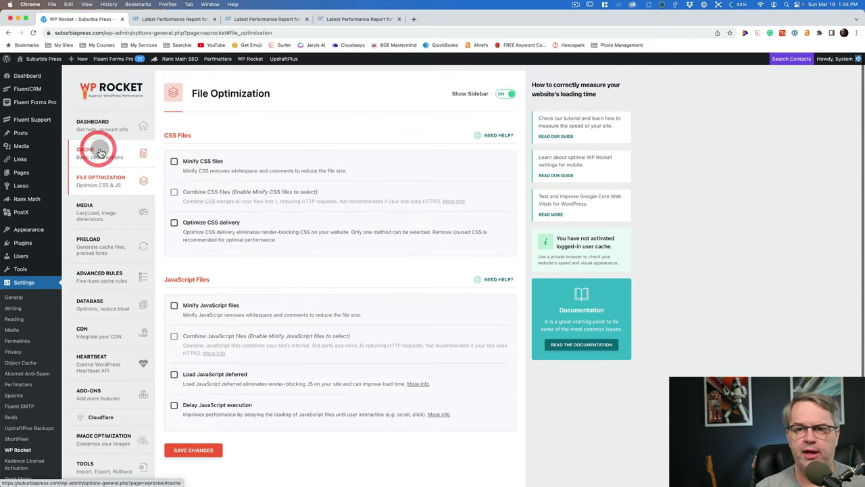
pyautogui.scroll(-3, 318, 170)
pyautogui.scroll(1, 320, 171)
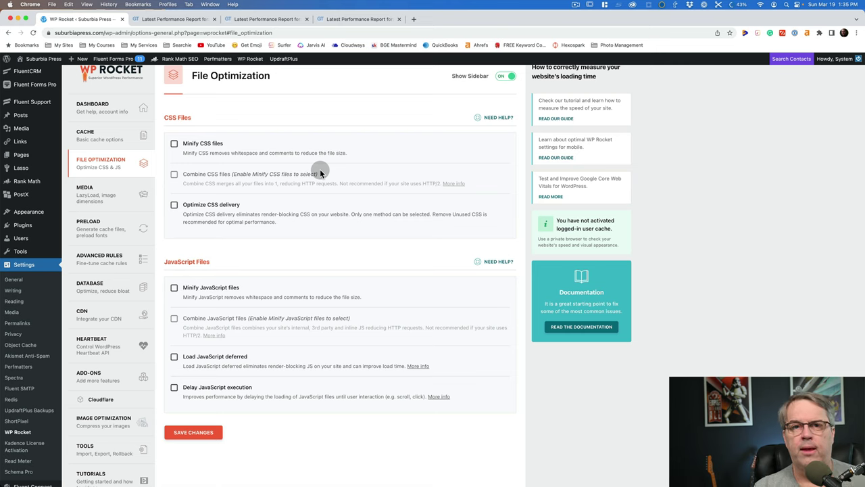
pyautogui.moveTo(46, 170)
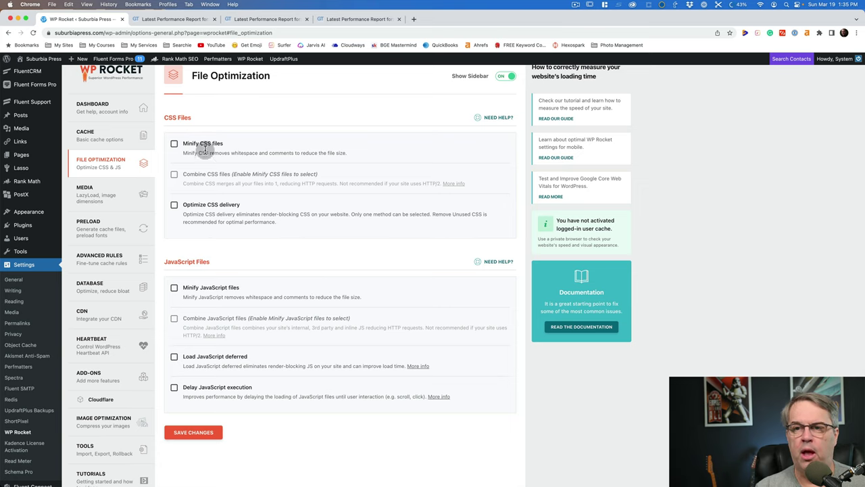
# Step: Bring up the activation warning for Minify CSS files without activating it, and look over the remaining CSS and JavaScript options
pyautogui.click(174, 144)
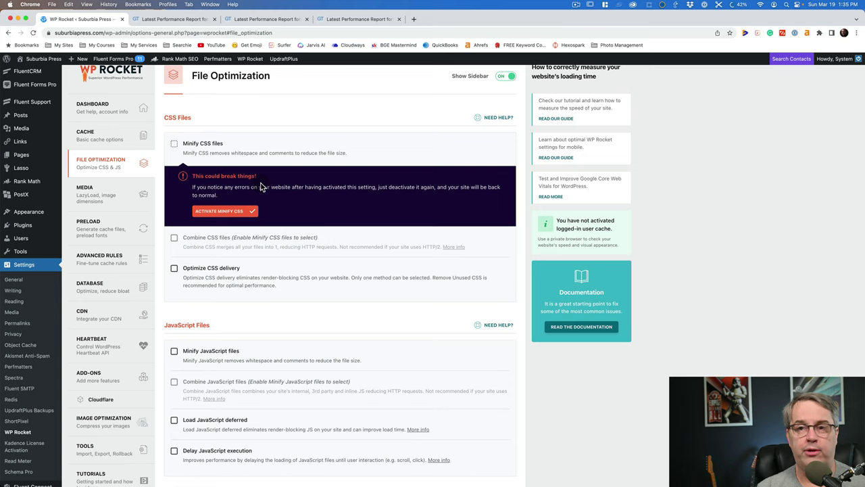
pyautogui.click(210, 150)
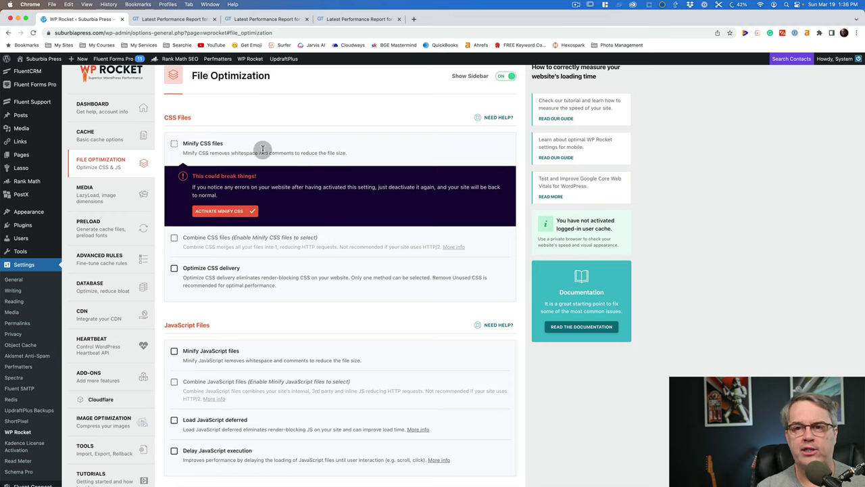
pyautogui.scroll(-2, 267, 149)
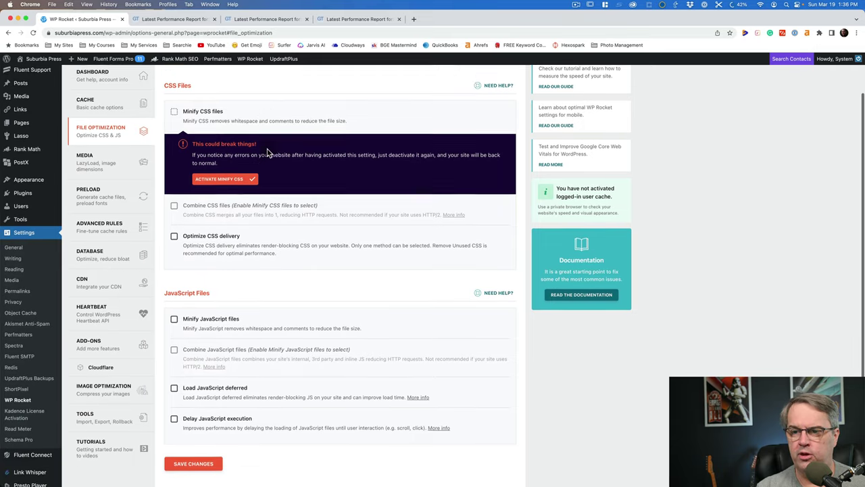
pyautogui.scroll(1, 293, 314)
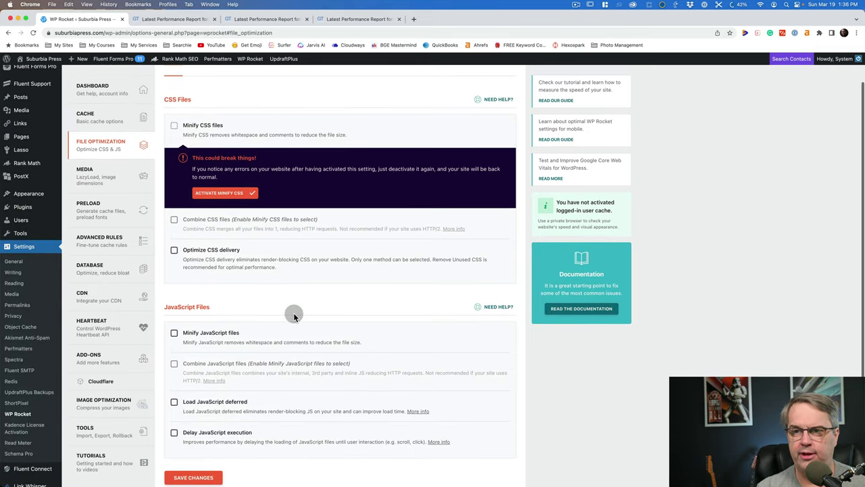
# Step: Open the Media settings and review the LazyLoad and Image Dimensions options
pyautogui.click(93, 180)
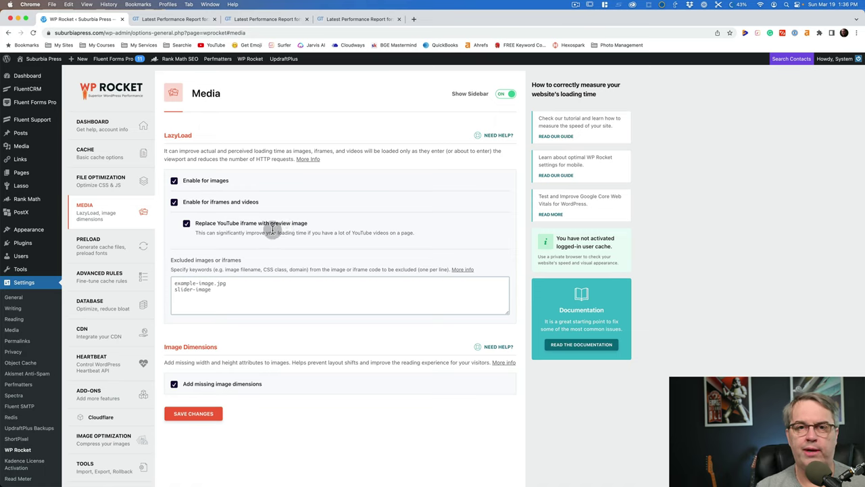
pyautogui.scroll(-1, 297, 279)
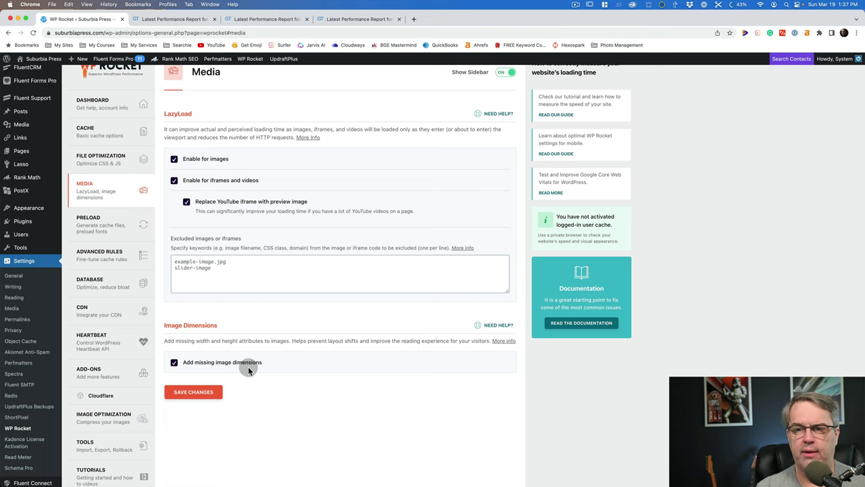
pyautogui.scroll(1, 249, 367)
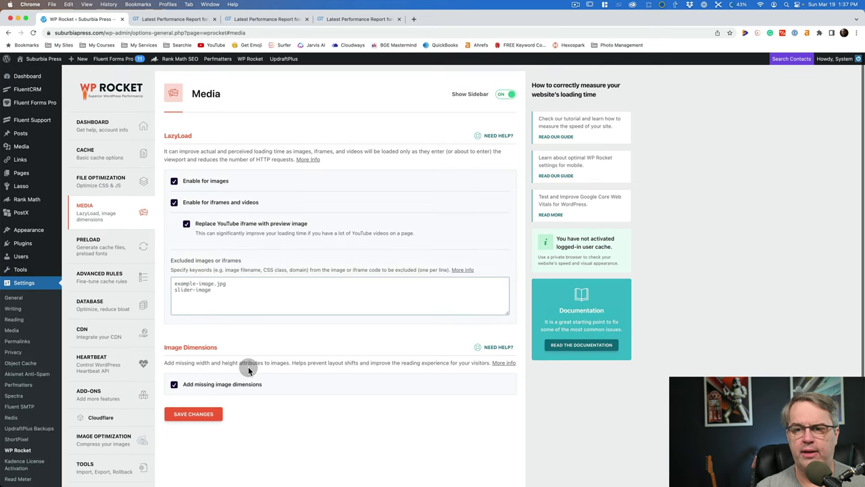
# Step: Open the Preload settings and review the preload cache, preload links, DNS prefetch and preload fonts sections
pyautogui.click(101, 248)
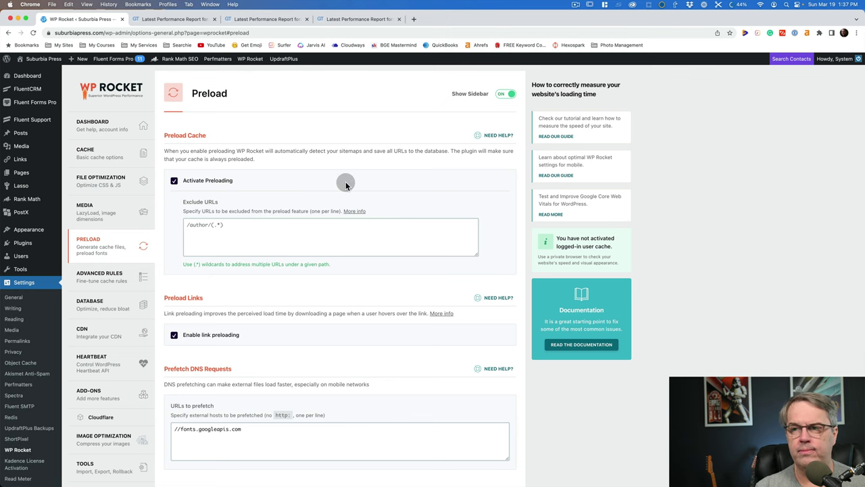
pyautogui.scroll(-1, 346, 181)
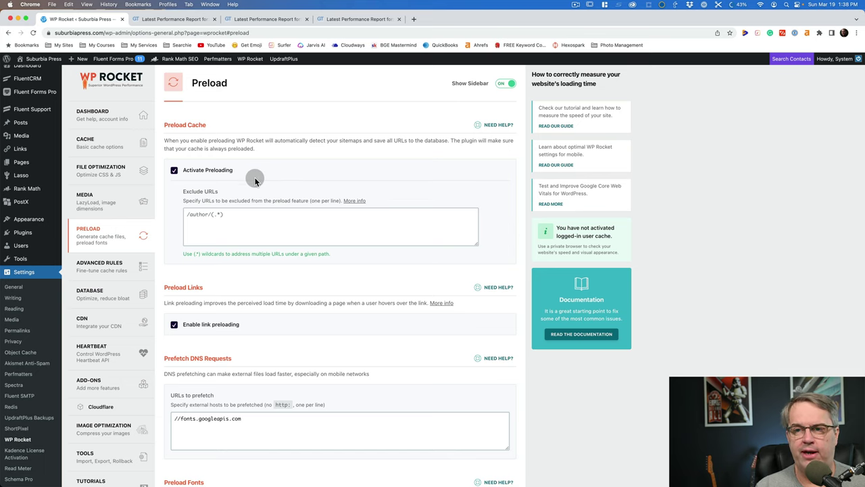
pyautogui.scroll(-2, 291, 175)
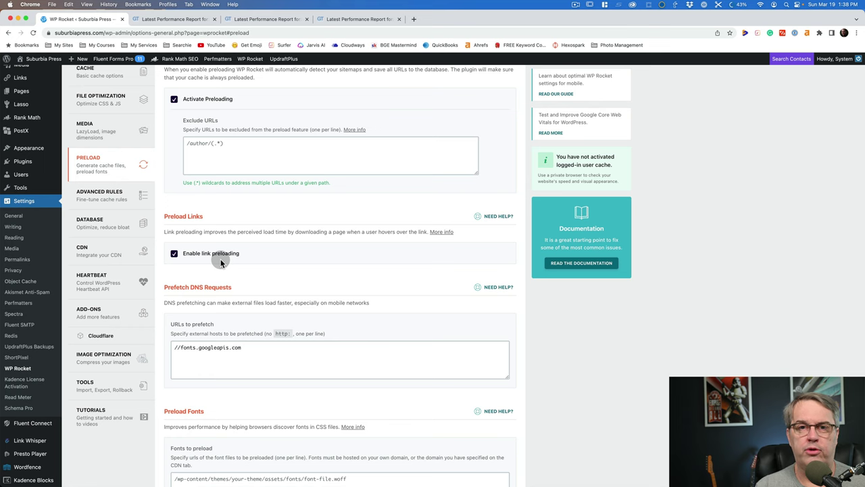
pyautogui.scroll(-5, 220, 259)
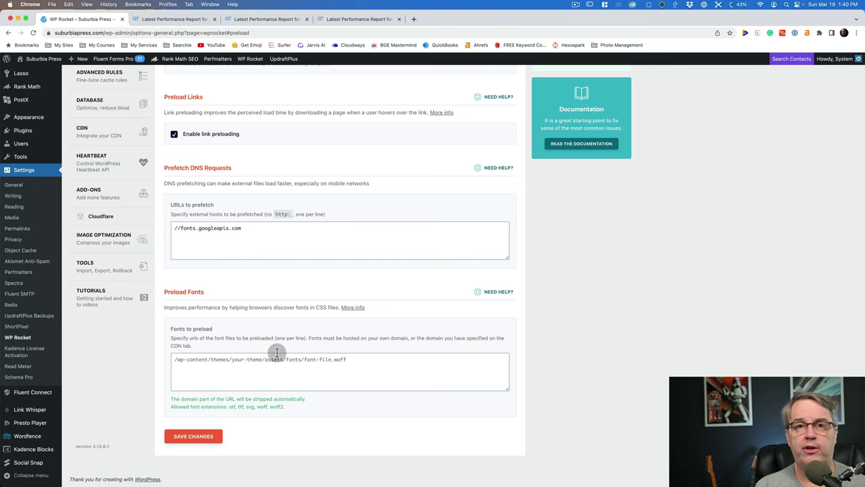
pyautogui.scroll(3, 277, 351)
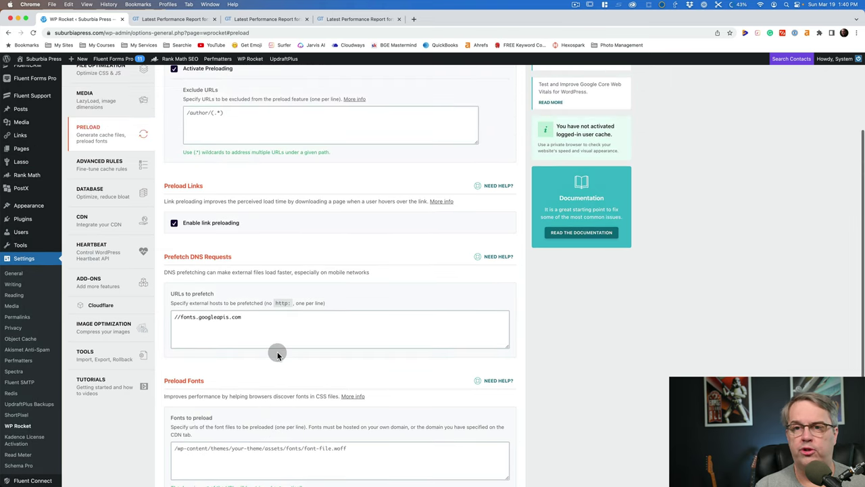
# Step: Open the Advanced Rules settings and review the never-cache, always-purge and cache query string fields
pyautogui.click(105, 169)
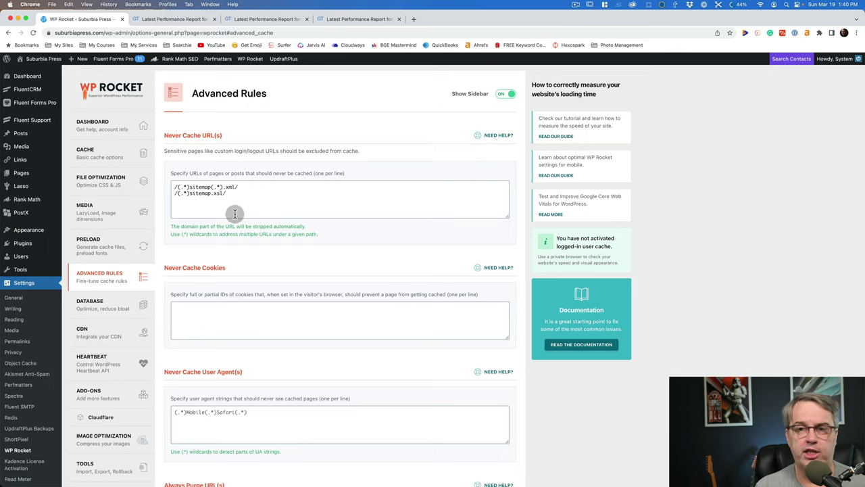
pyautogui.scroll(-4, 268, 200)
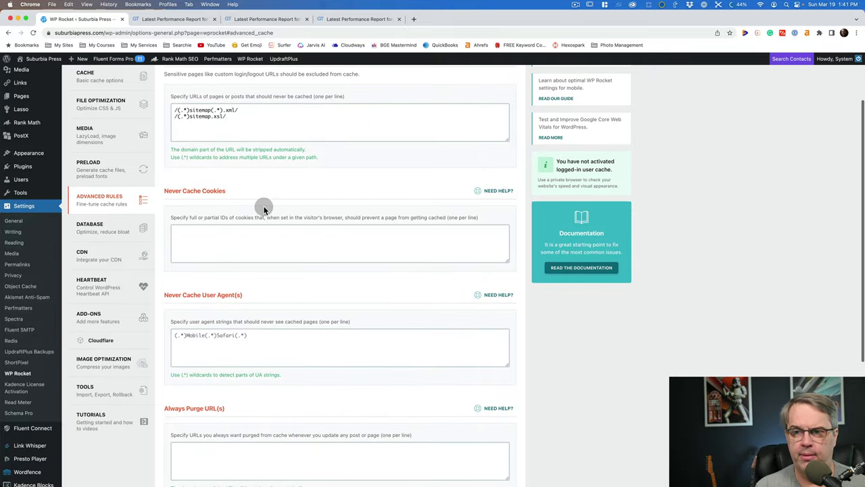
pyautogui.scroll(-3, 260, 203)
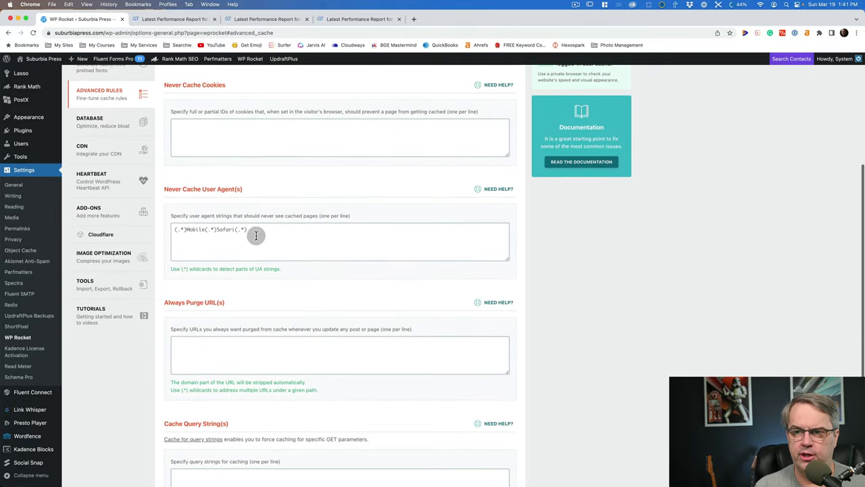
pyautogui.scroll(-4, 255, 236)
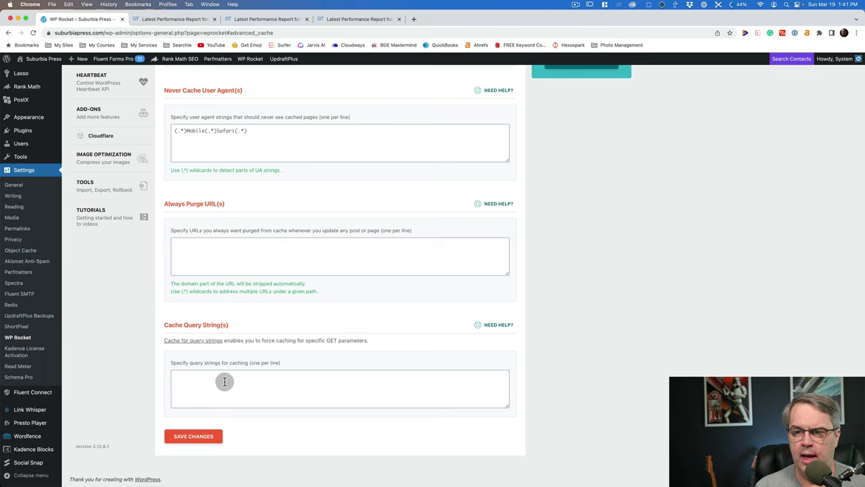
pyautogui.scroll(10, 230, 384)
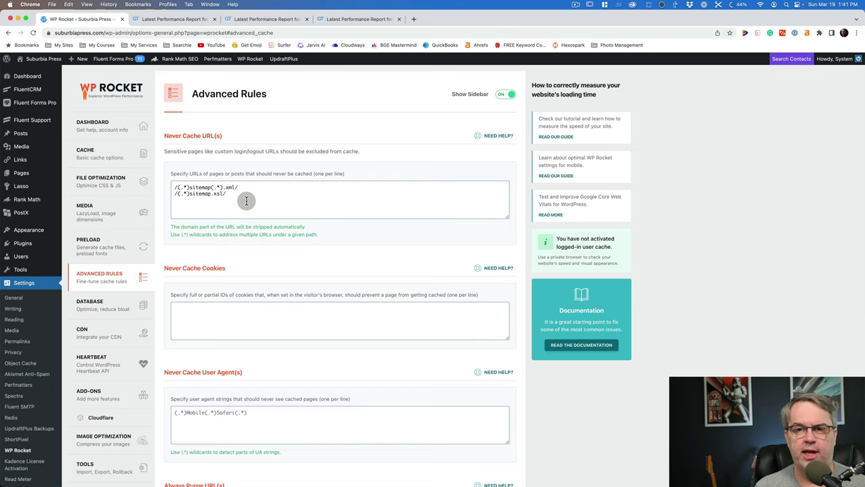
# Step: Open the Database settings and review the post, comments, transients, table optimization and automatic cleanup options
pyautogui.click(98, 305)
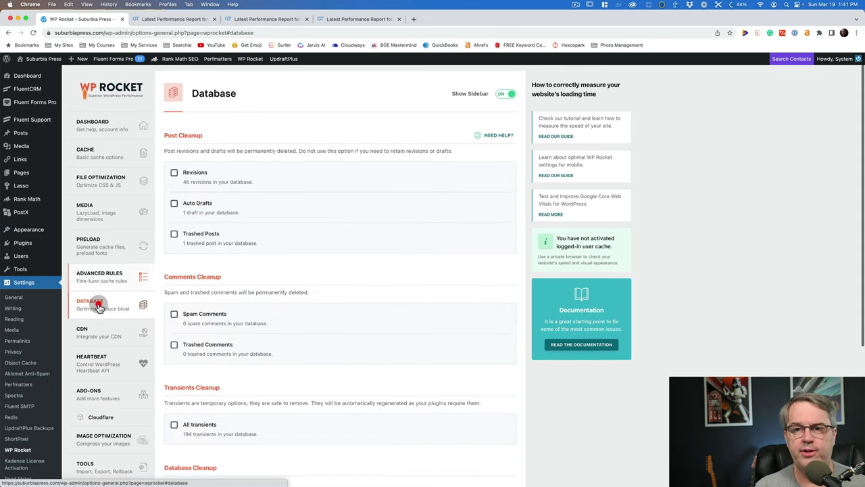
pyautogui.scroll(-2, 358, 225)
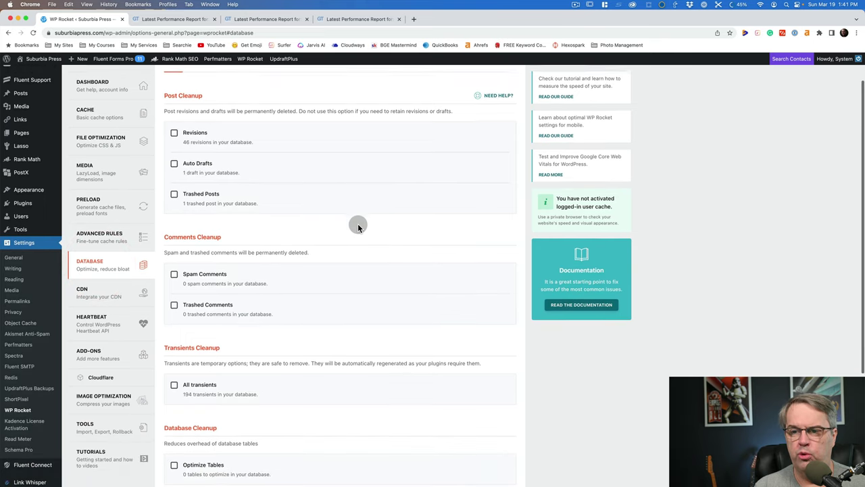
pyautogui.scroll(-1, 358, 224)
pyautogui.scroll(1, 358, 223)
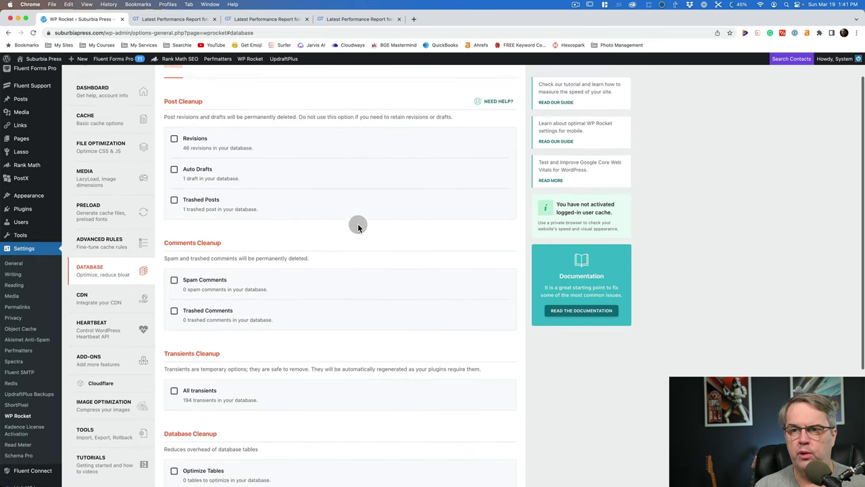
pyautogui.scroll(1, 358, 226)
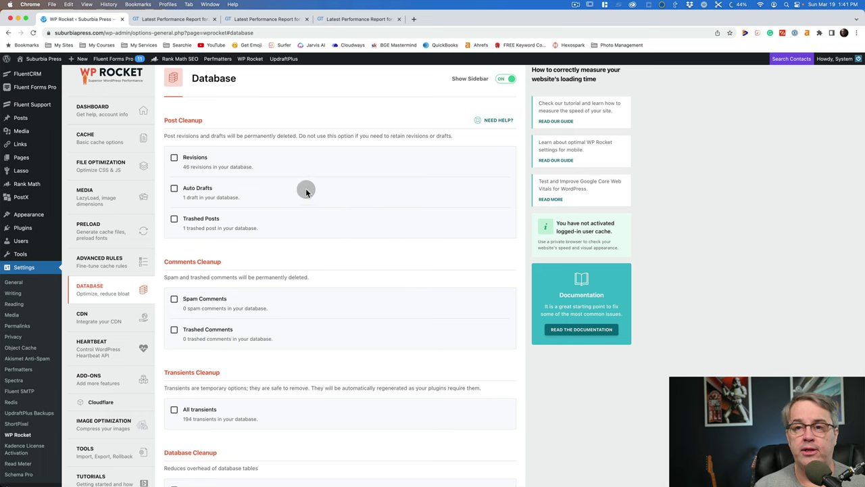
pyautogui.scroll(-1, 311, 201)
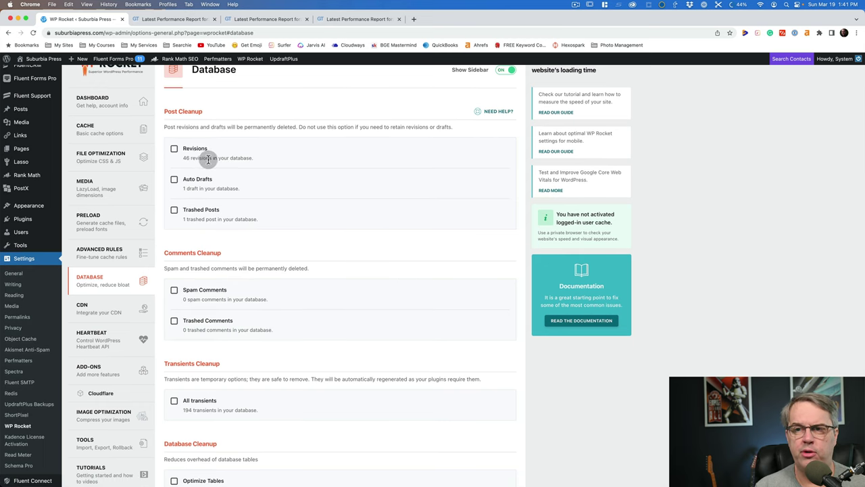
pyautogui.scroll(-3, 305, 181)
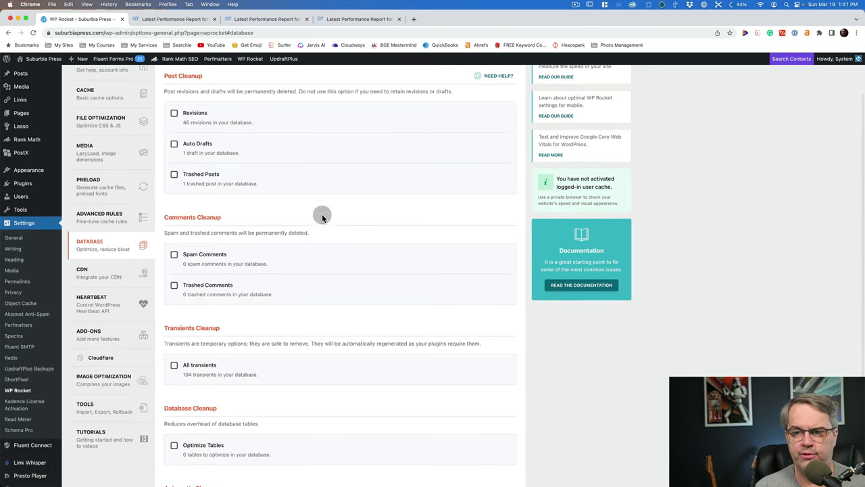
pyautogui.scroll(-6, 302, 295)
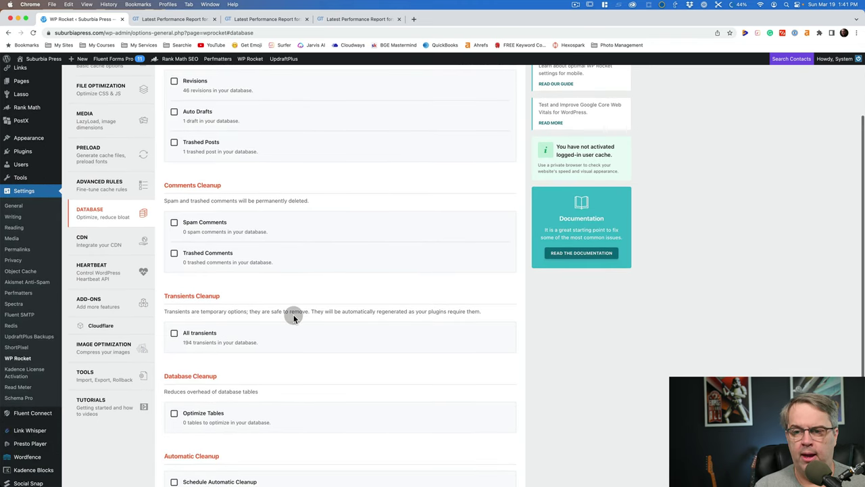
pyautogui.scroll(5, 293, 315)
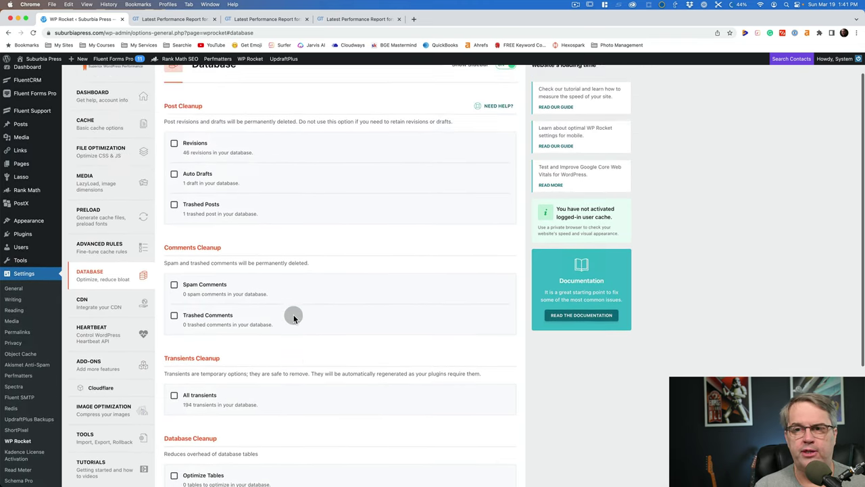
pyautogui.scroll(-10, 293, 314)
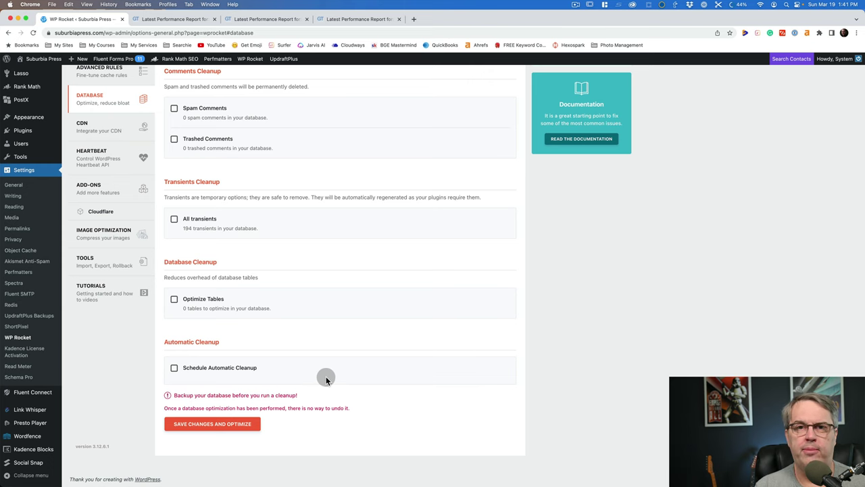
pyautogui.scroll(3, 326, 376)
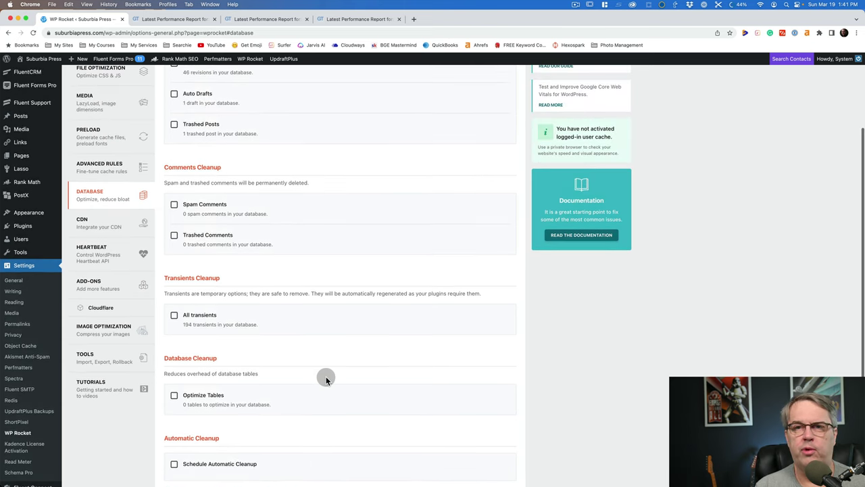
pyautogui.scroll(1, 326, 376)
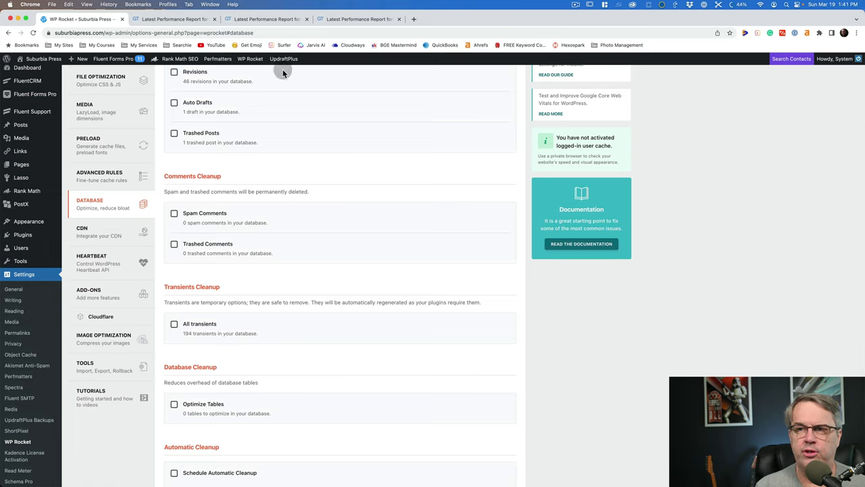
# Step: Examine the Database cleanup options again, focusing on revisions, auto drafts and trashed posts
pyautogui.moveTo(284, 65)
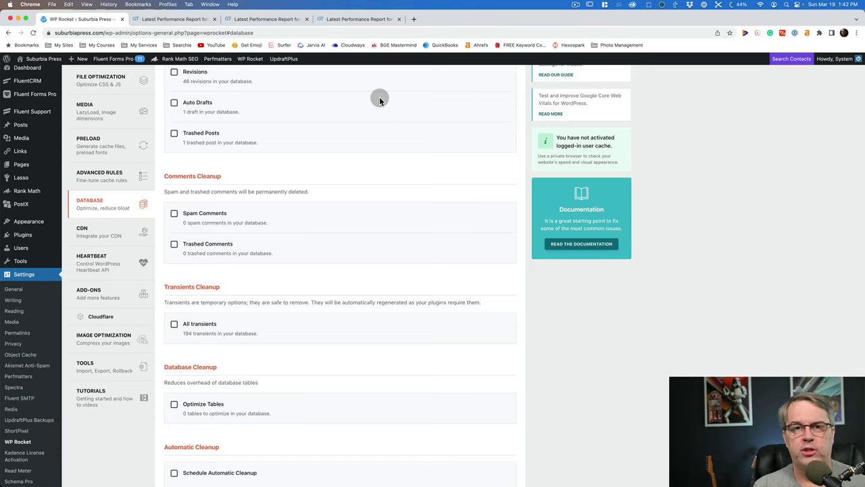
pyautogui.scroll(-1, 332, 126)
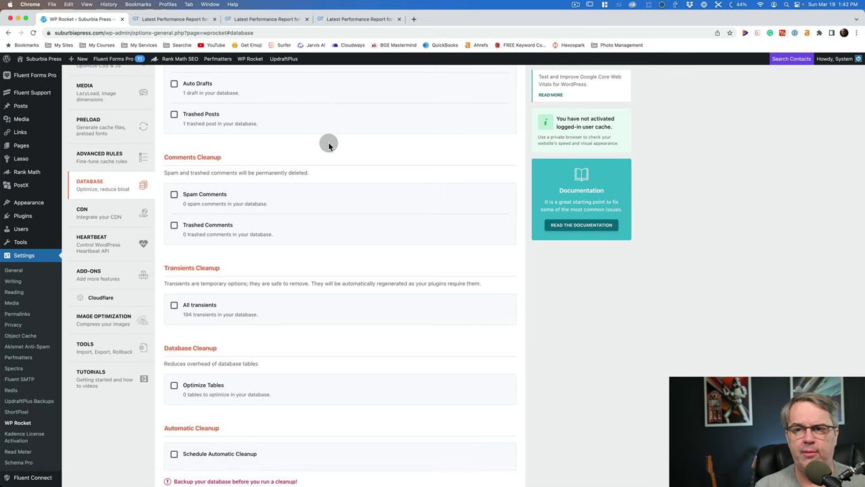
pyautogui.scroll(-2, 328, 143)
pyautogui.scroll(3, 329, 144)
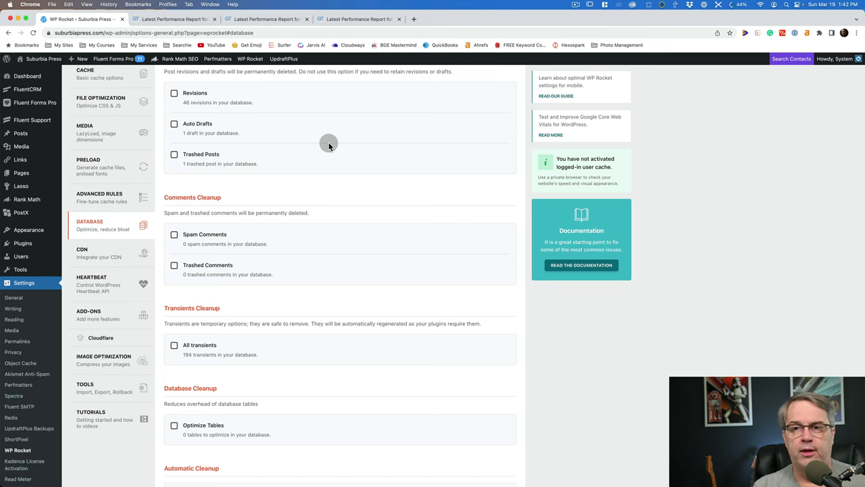
pyautogui.scroll(1, 328, 142)
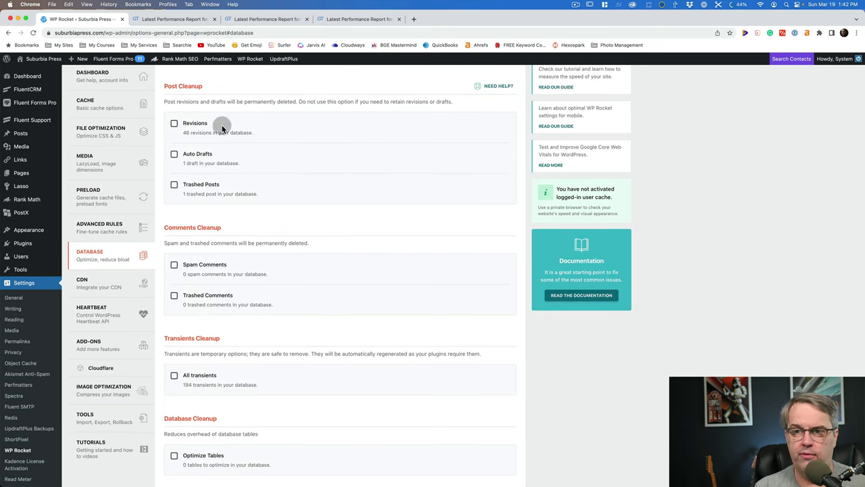
pyautogui.scroll(-1, 280, 130)
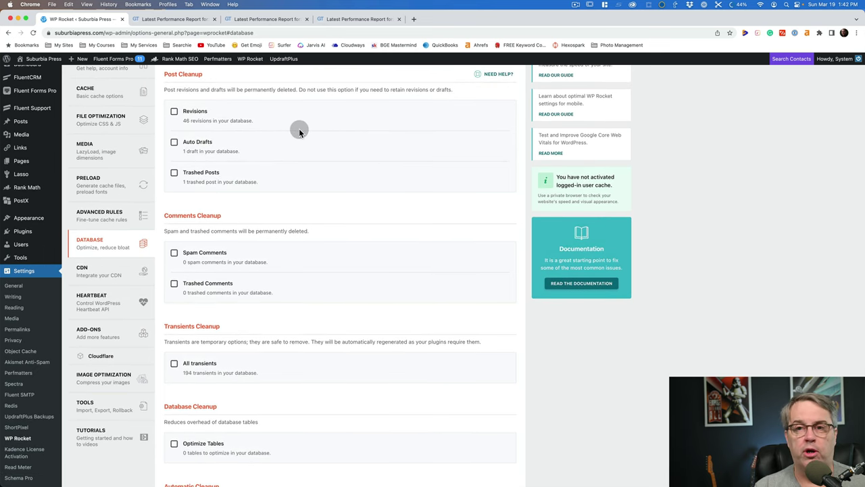
pyautogui.scroll(-1, 299, 132)
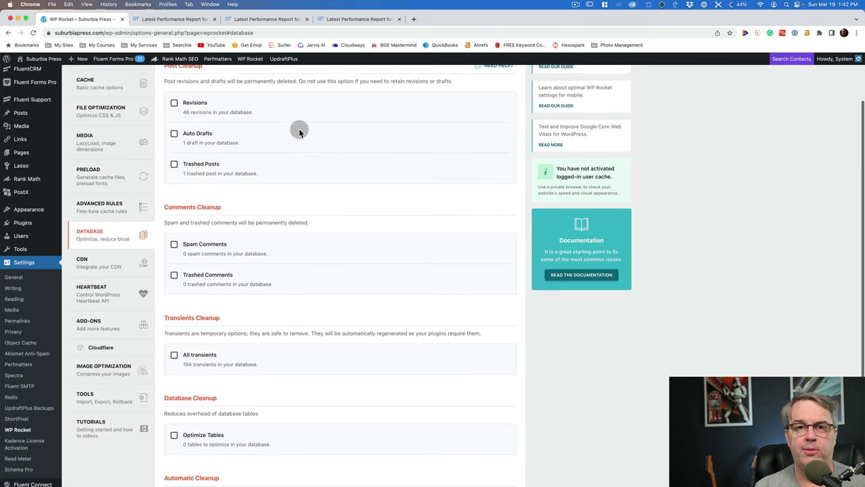
pyautogui.scroll(1, 299, 132)
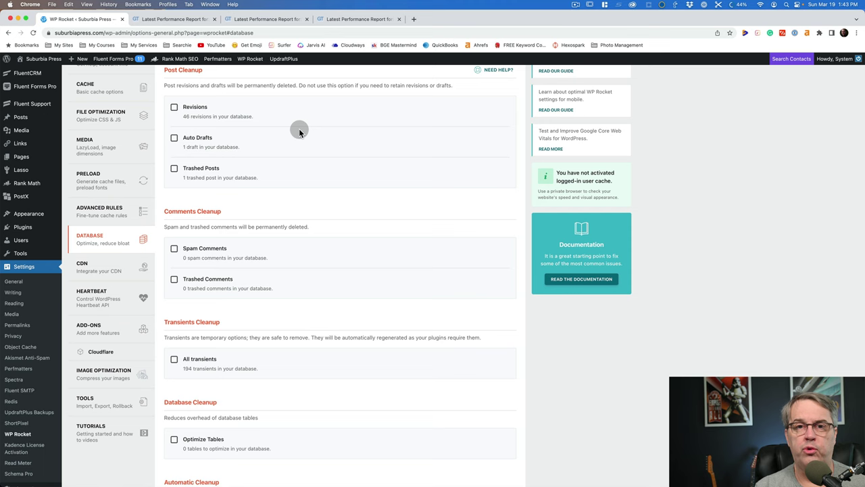
pyautogui.scroll(-2, 302, 133)
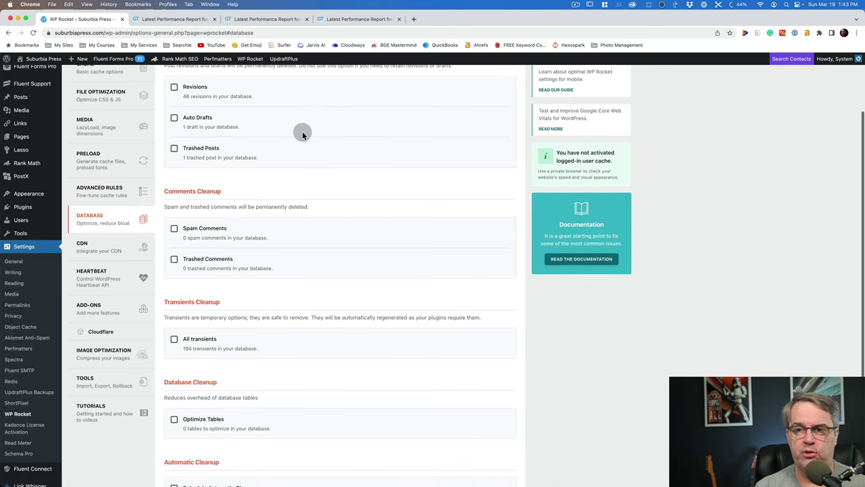
pyautogui.scroll(2, 302, 133)
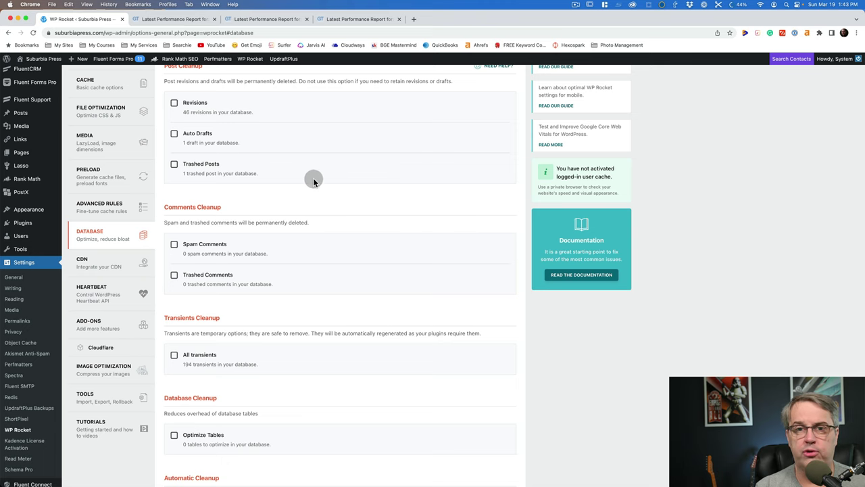
pyautogui.scroll(1, 313, 181)
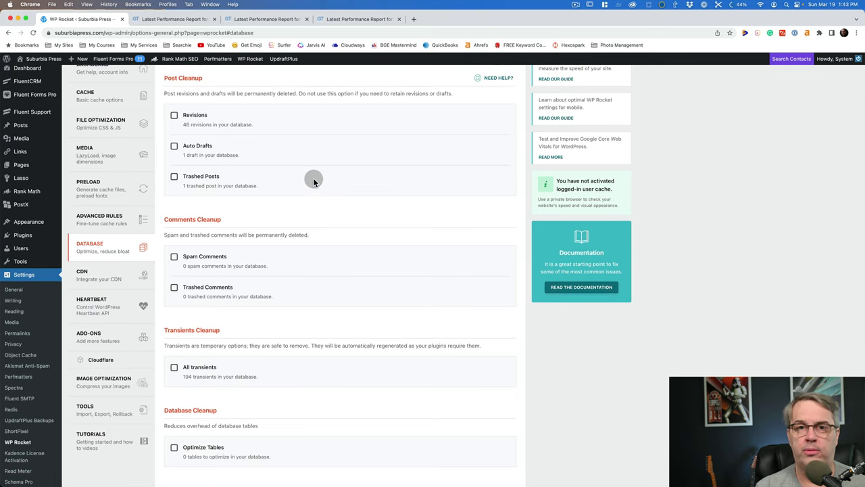
pyautogui.scroll(-1, 321, 189)
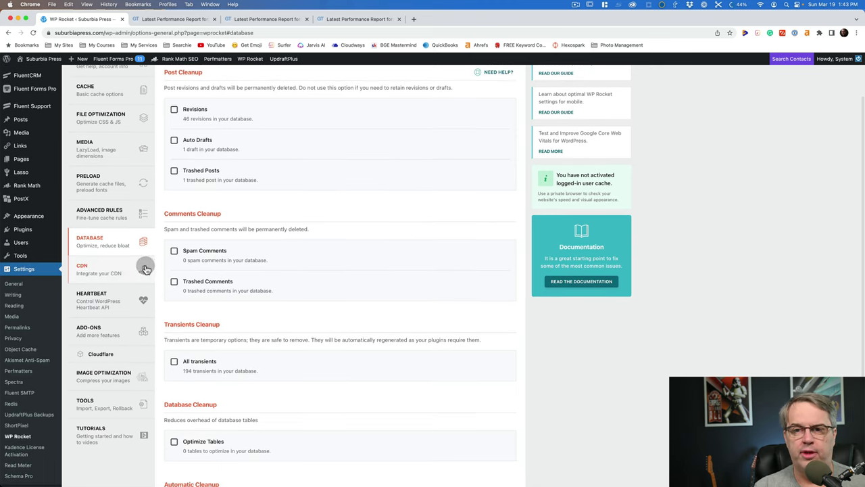
# Step: Review the CDN settings, including RocketCDN, the CNAME field and file exclusions, and open the Heartbeat settings to view its activity options
pyautogui.click(101, 271)
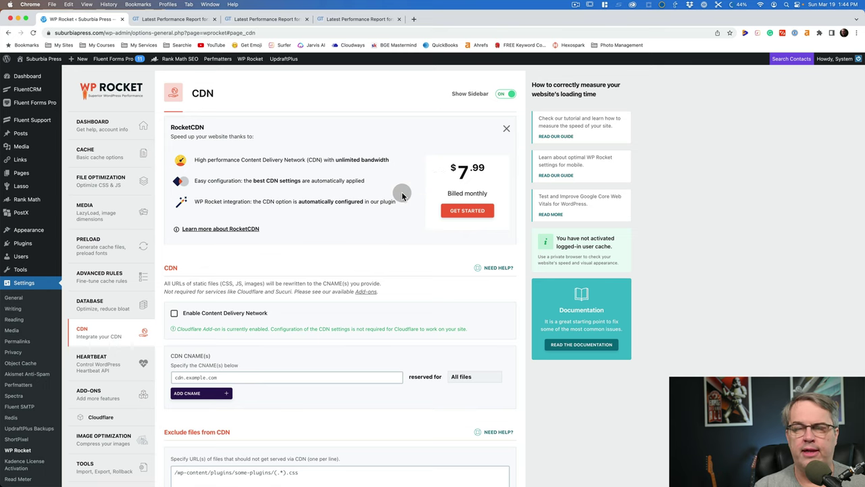
pyautogui.scroll(-1, 402, 195)
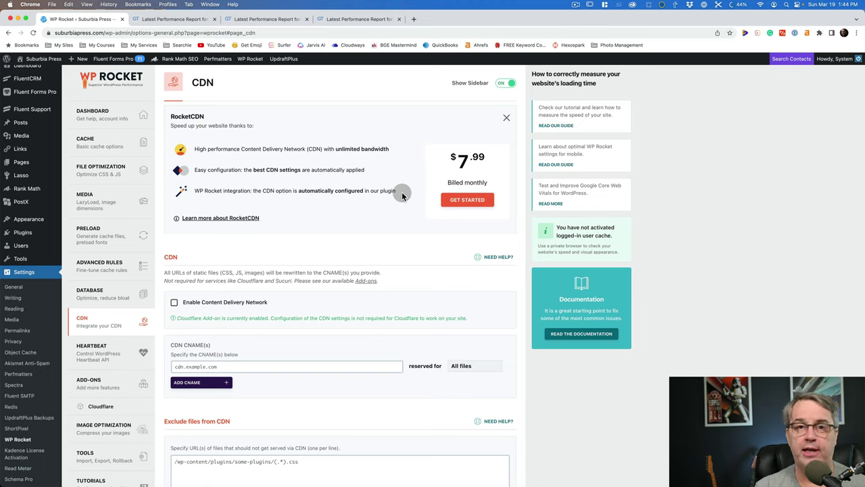
pyautogui.scroll(-3, 380, 229)
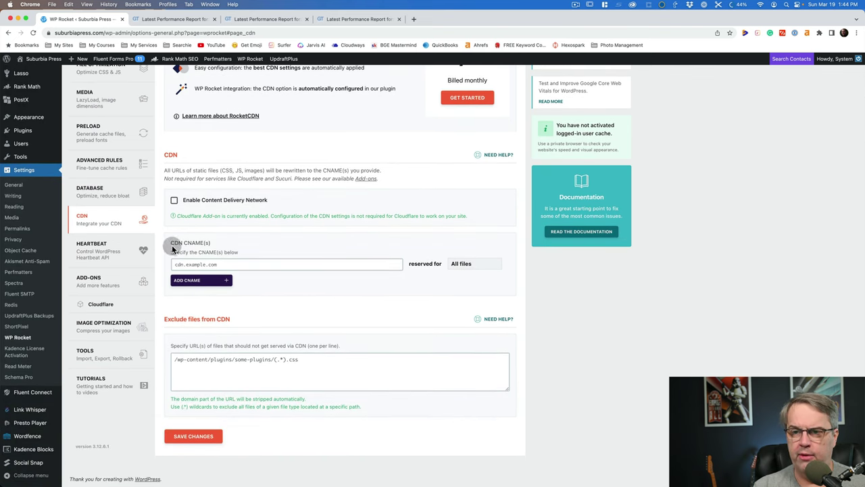
pyautogui.click(102, 250)
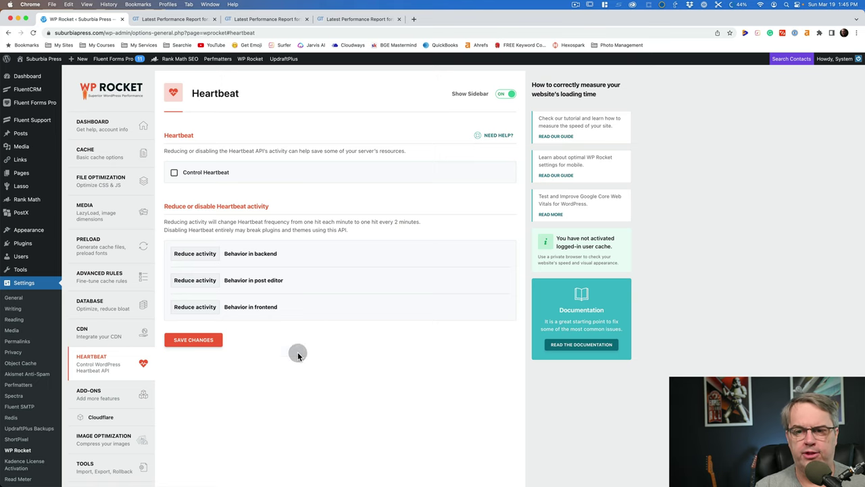
# Step: Review the Varnish, WebP Compatibility, Cloudflare and Sucuri add-ons, and open the Cloudflare settings page
pyautogui.click(105, 396)
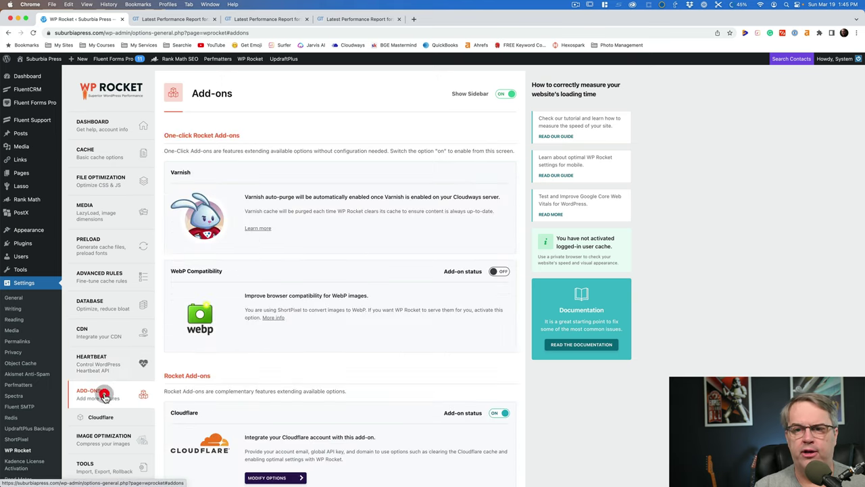
pyautogui.scroll(-3, 373, 206)
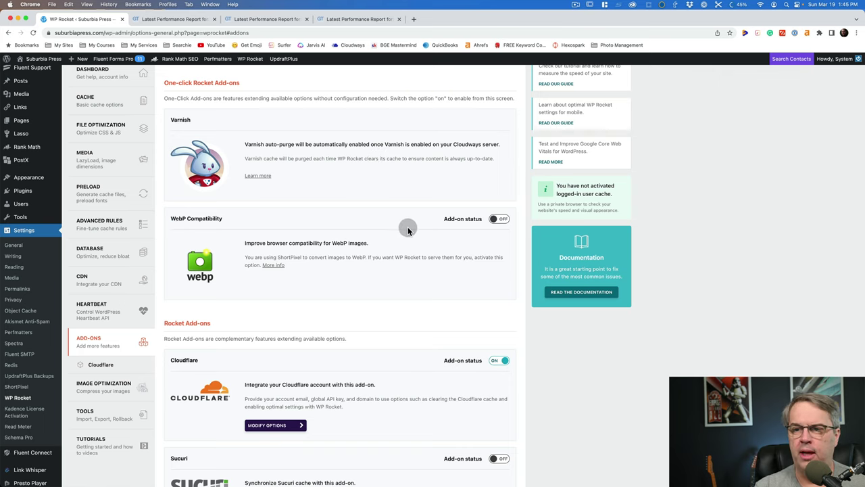
pyautogui.scroll(-1, 408, 229)
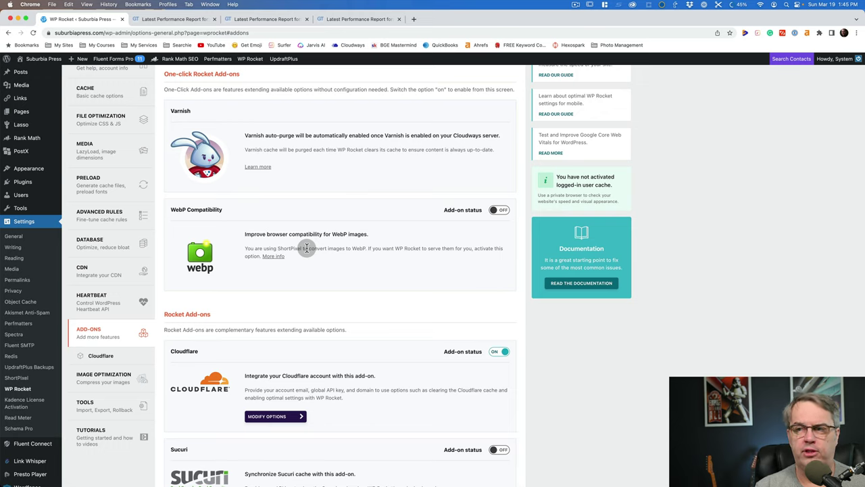
pyautogui.scroll(-1, 415, 223)
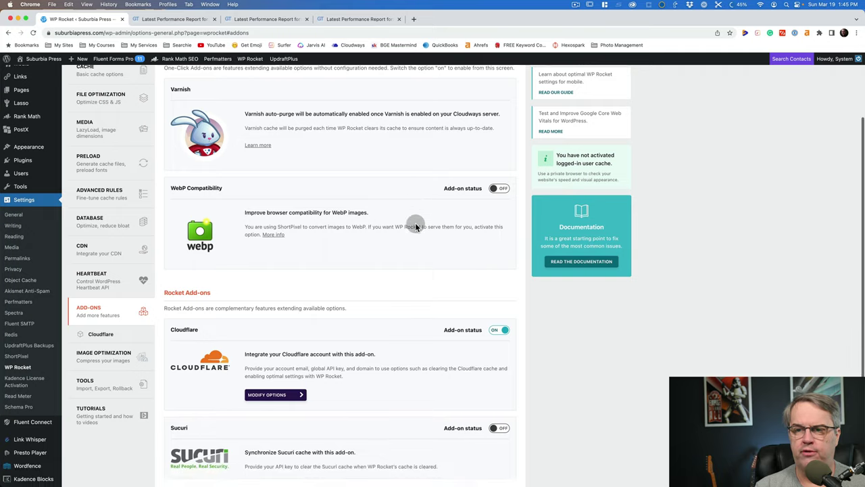
pyautogui.scroll(-2, 415, 226)
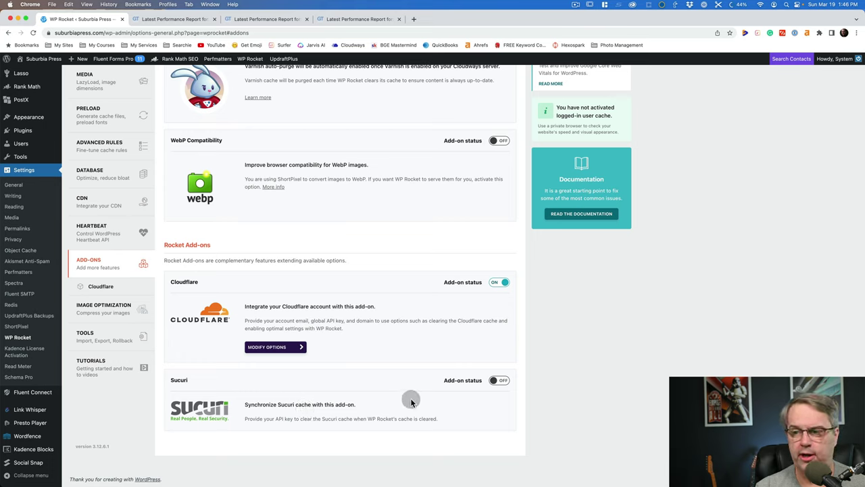
pyautogui.click(105, 289)
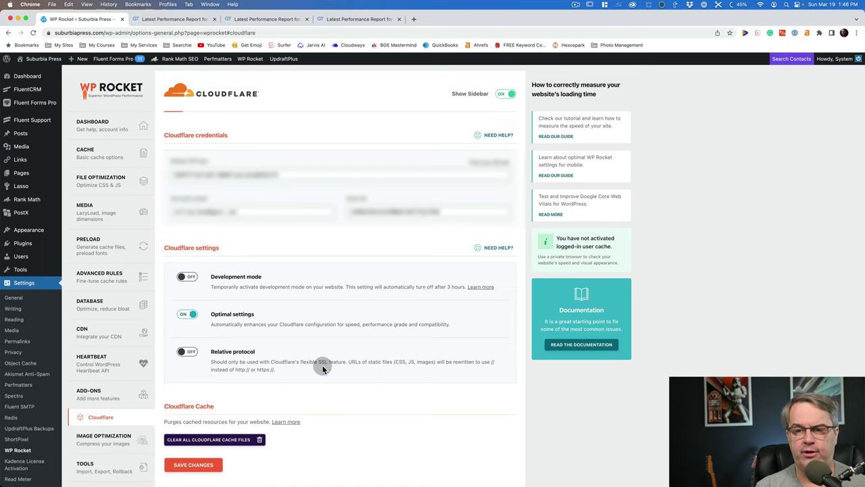
# Step: View the Image Optimization page for Imagify and the Tools page with its export, import and rollback options
pyautogui.click(106, 444)
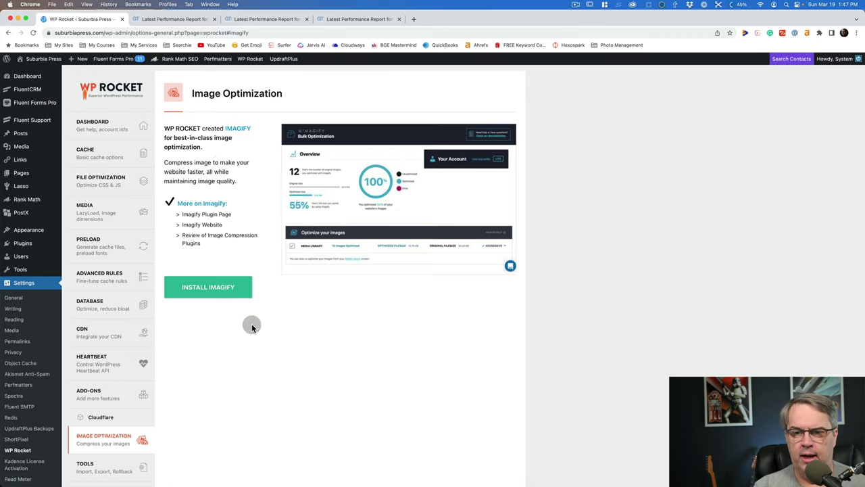
pyautogui.click(101, 468)
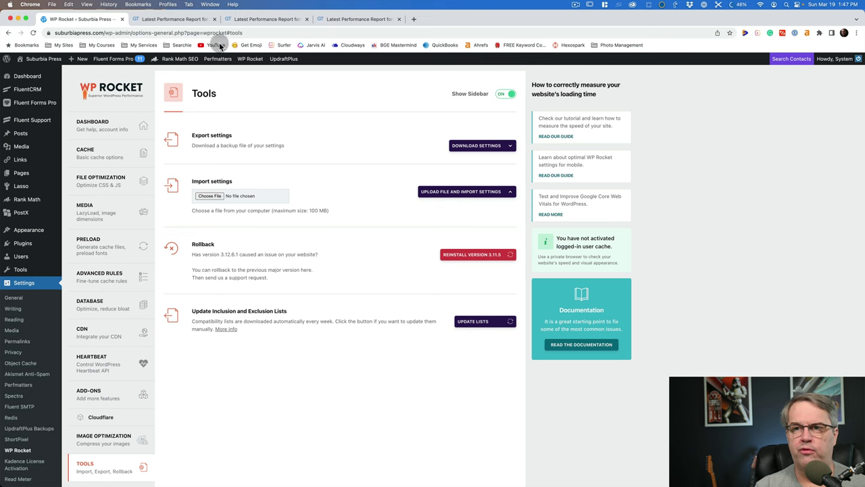
# Step: Switch to the first GTmetrix performance report for suburbiapress.com to examine its grade and web vitals
pyautogui.click(177, 19)
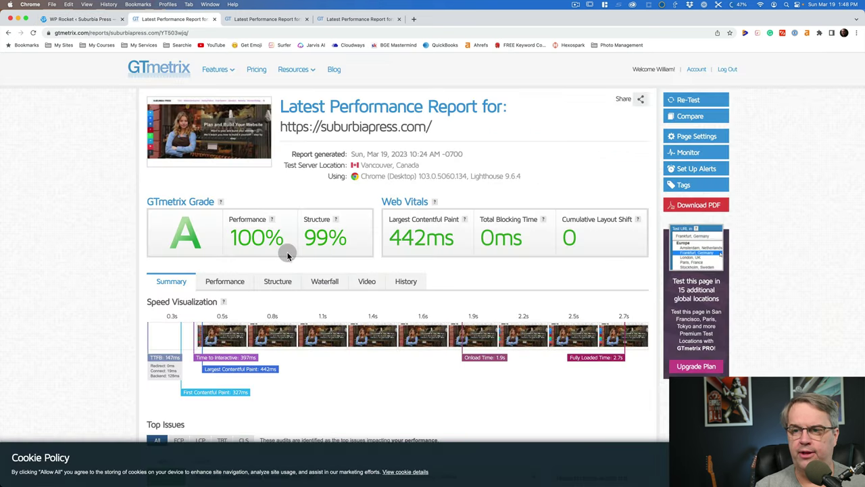